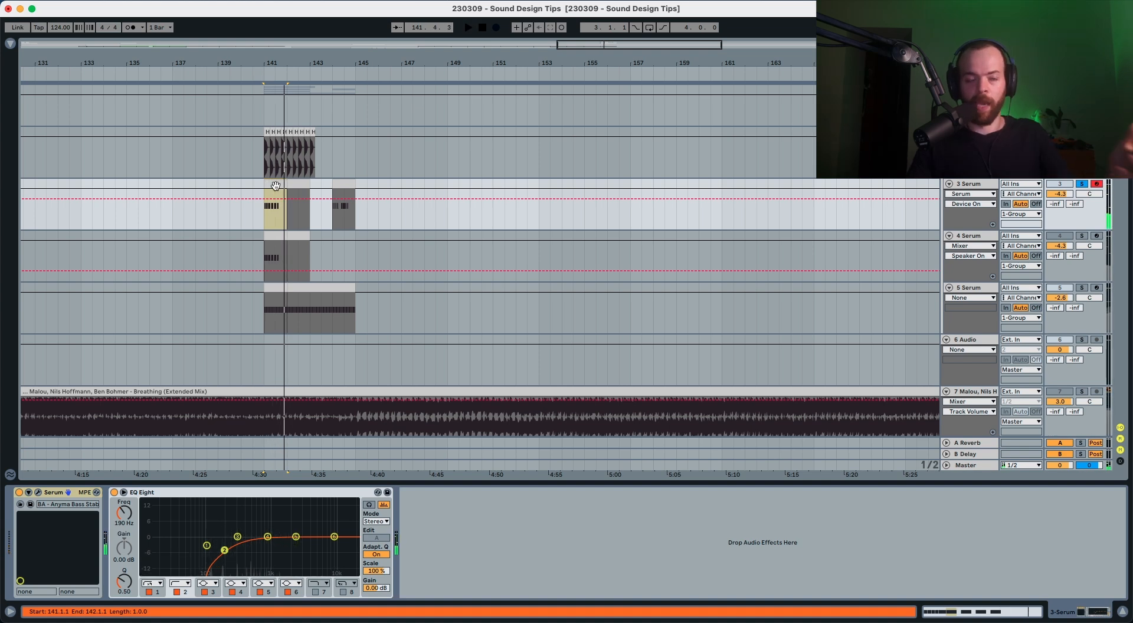
# In track 3's Serum, load the Basic Shapes wavetable into oscillator A at position 4 and transpose oscillator B up 7 semitones
pyautogui.click(39, 493)
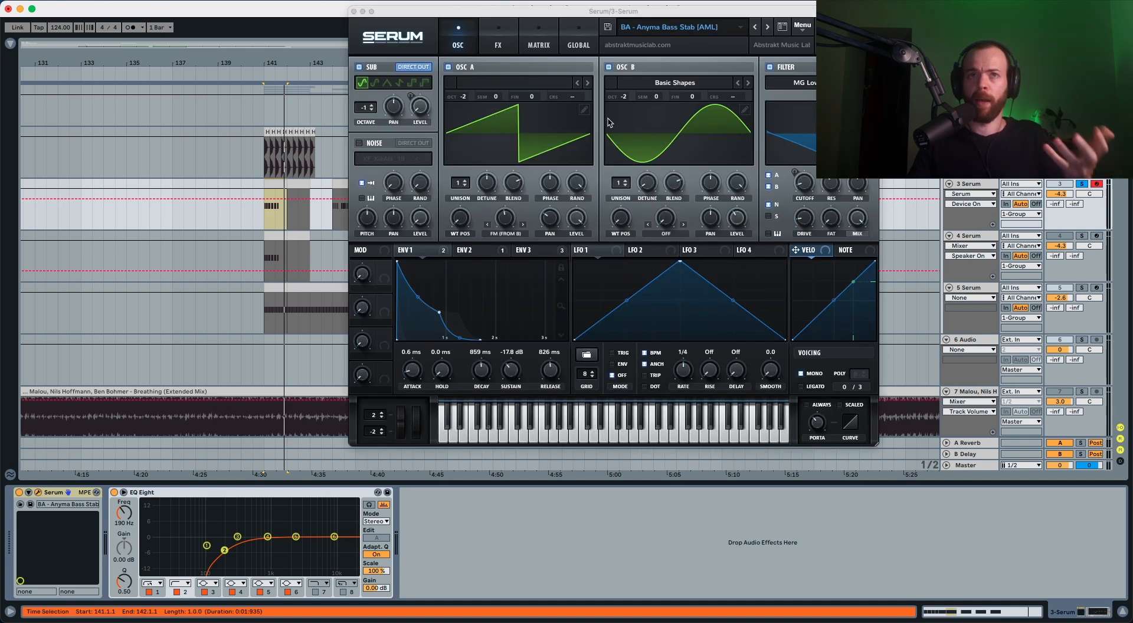
pyautogui.click(505, 86)
pyautogui.moveTo(490, 96)
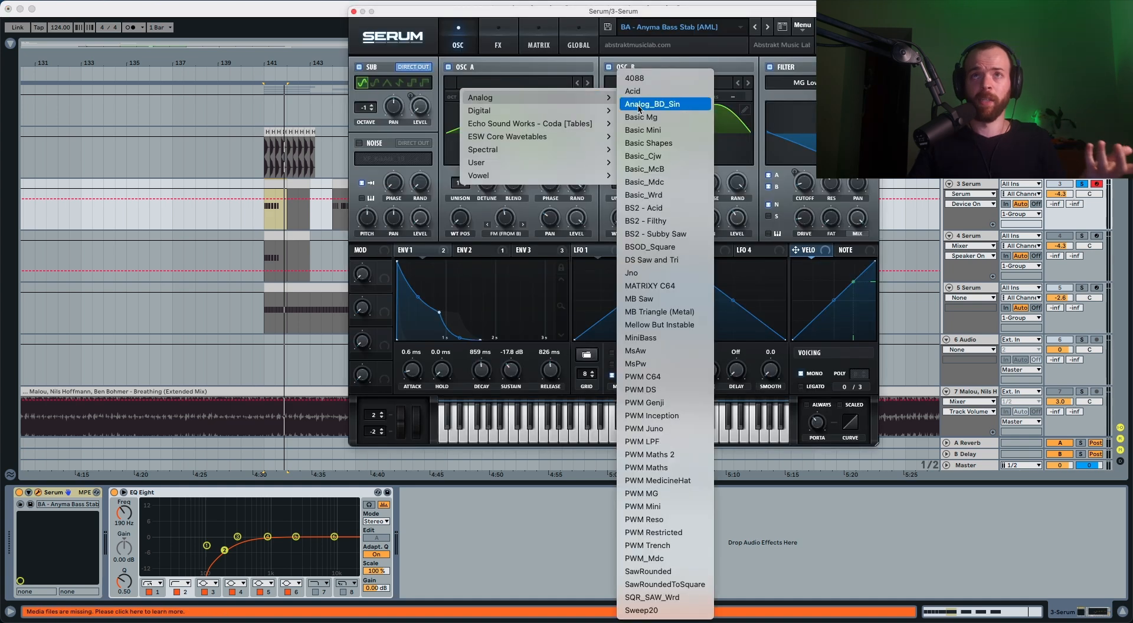
pyautogui.click(661, 143)
pyautogui.moveTo(462, 219); pyautogui.dragTo(472, 166)
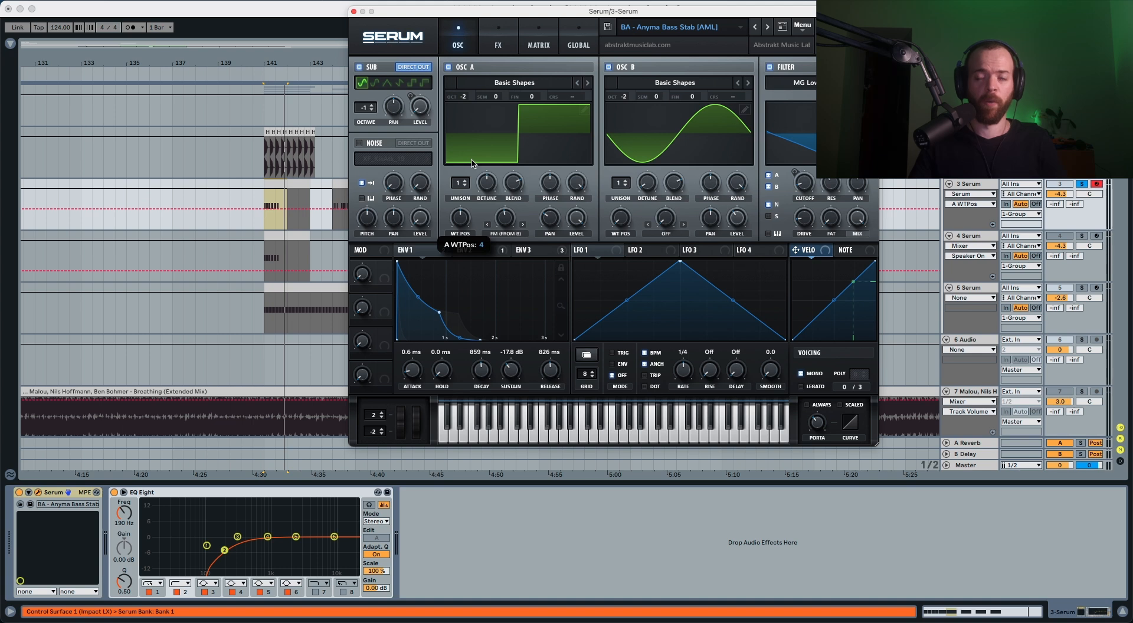
pyautogui.press('space')
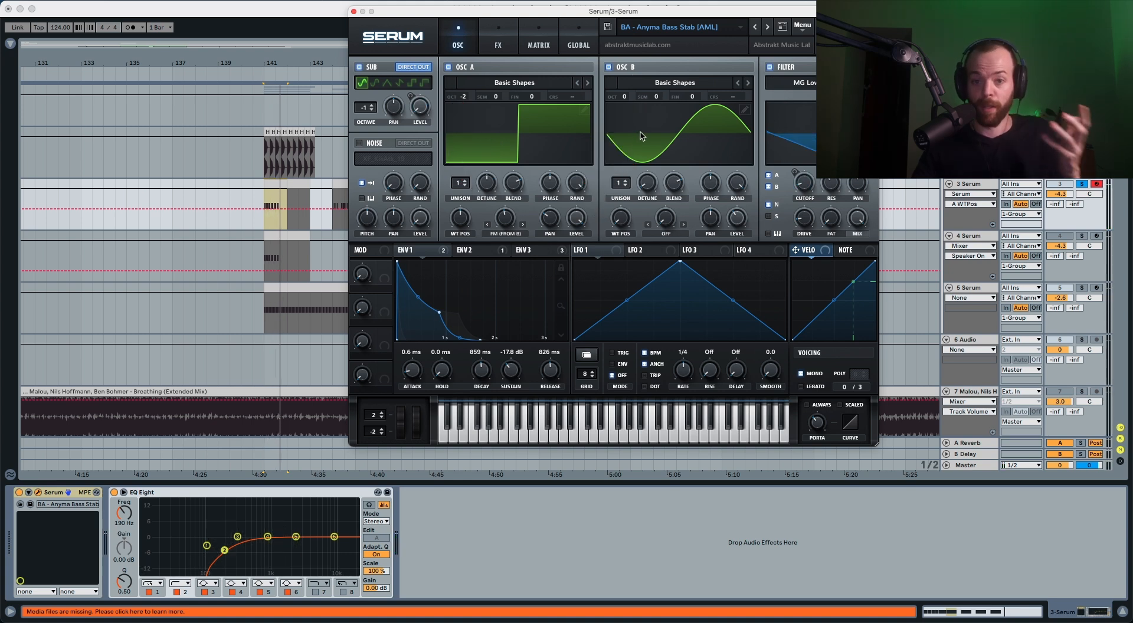
pyautogui.moveTo(657, 100); pyautogui.dragTo(661, 81)
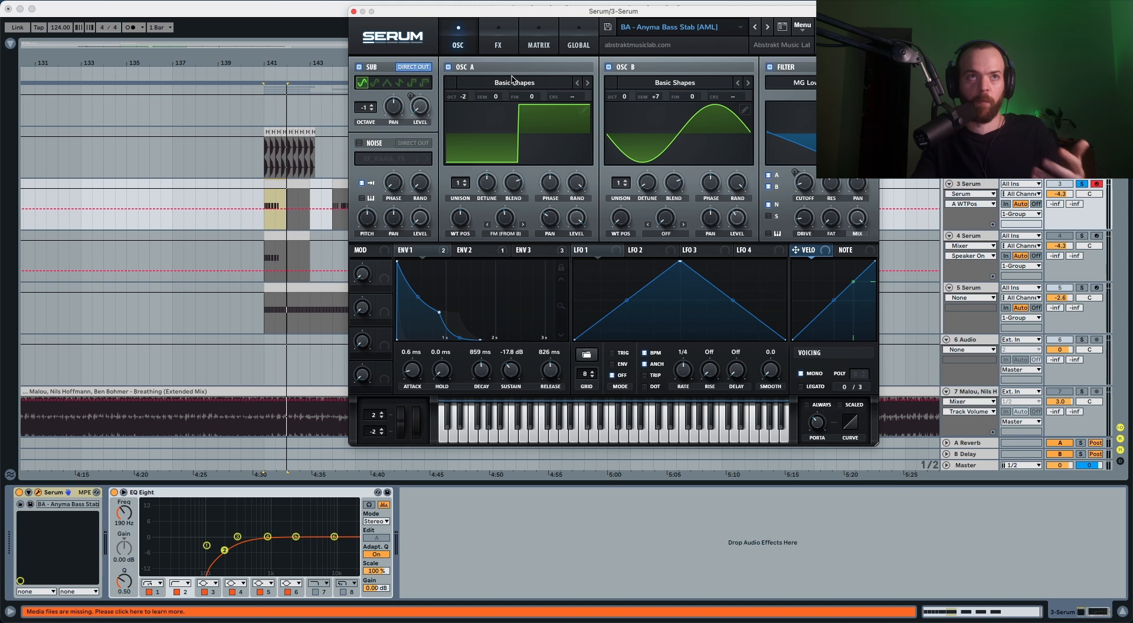
# Replace the track 3 Serum clip at bar 141 with a copy of the bar 144 clip and play it
pyautogui.doubleClick(280, 193)
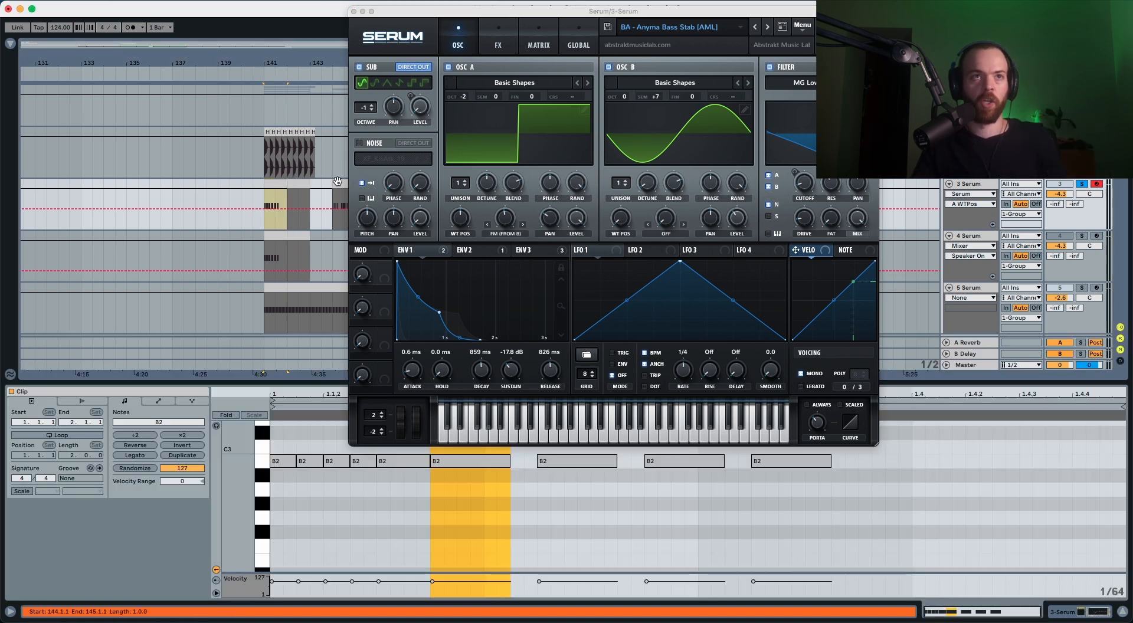
pyautogui.click(335, 181)
pyautogui.click(277, 187)
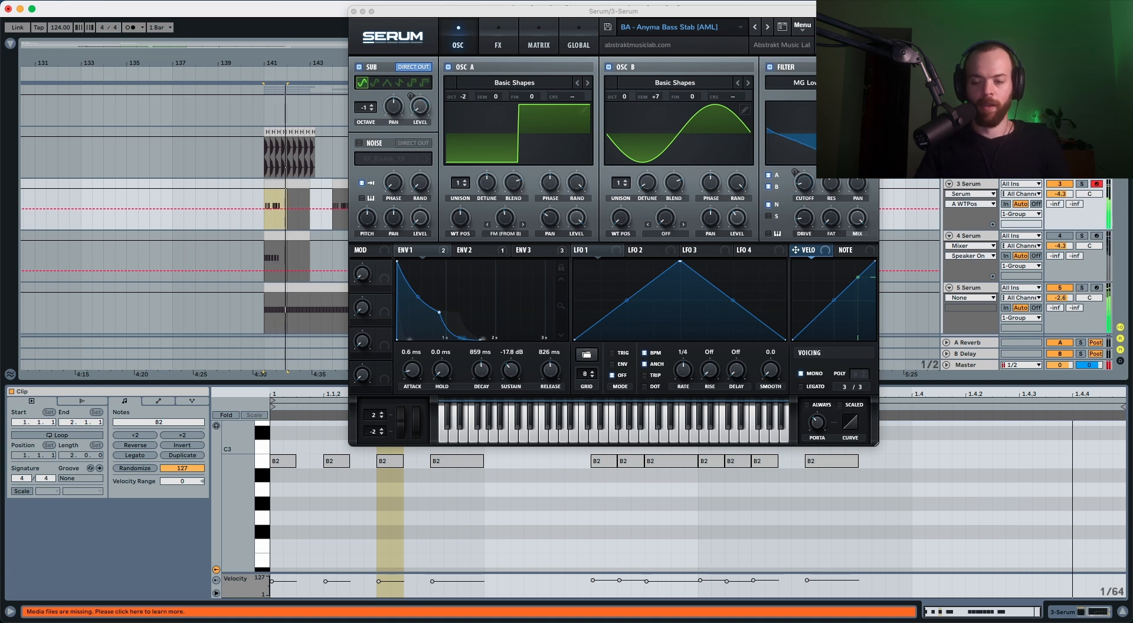
pyautogui.press('a')
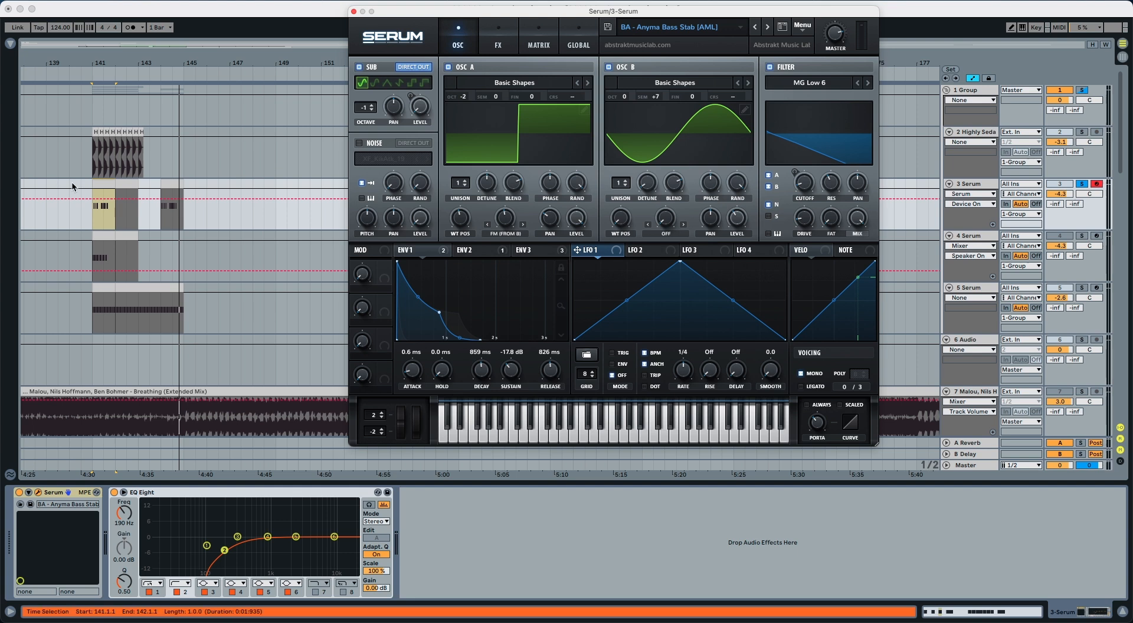
pyautogui.click(97, 185)
pyautogui.press('space')
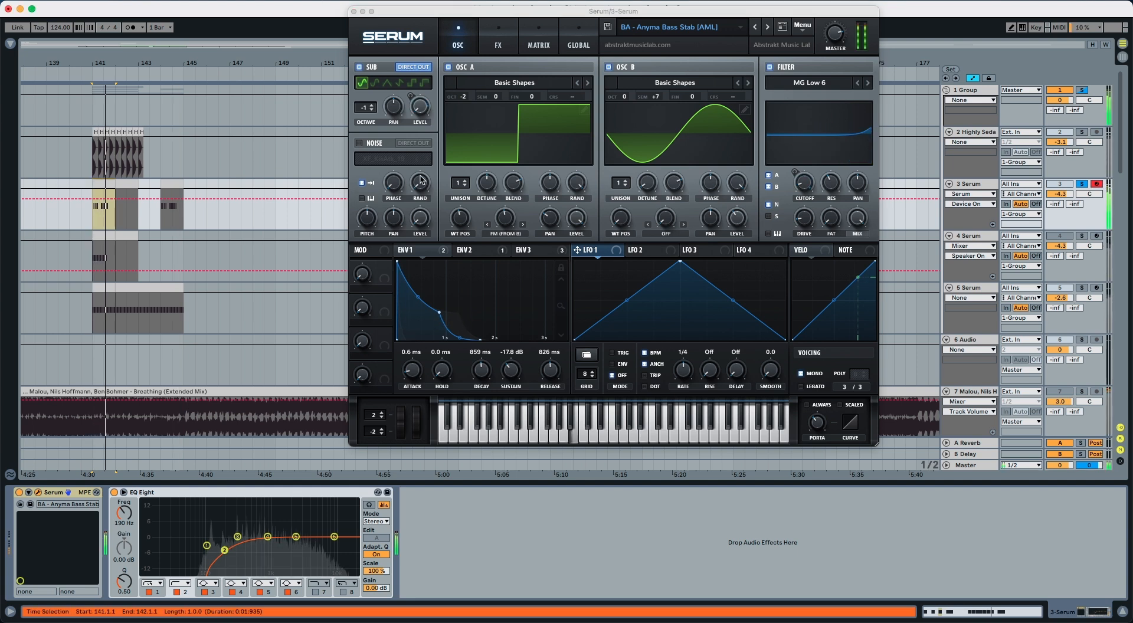
# Modulate the reverb, delay and distortion mix with LFO 1, setting the amount to about 57 for delay and 44 for distortion
pyautogui.click(494, 50)
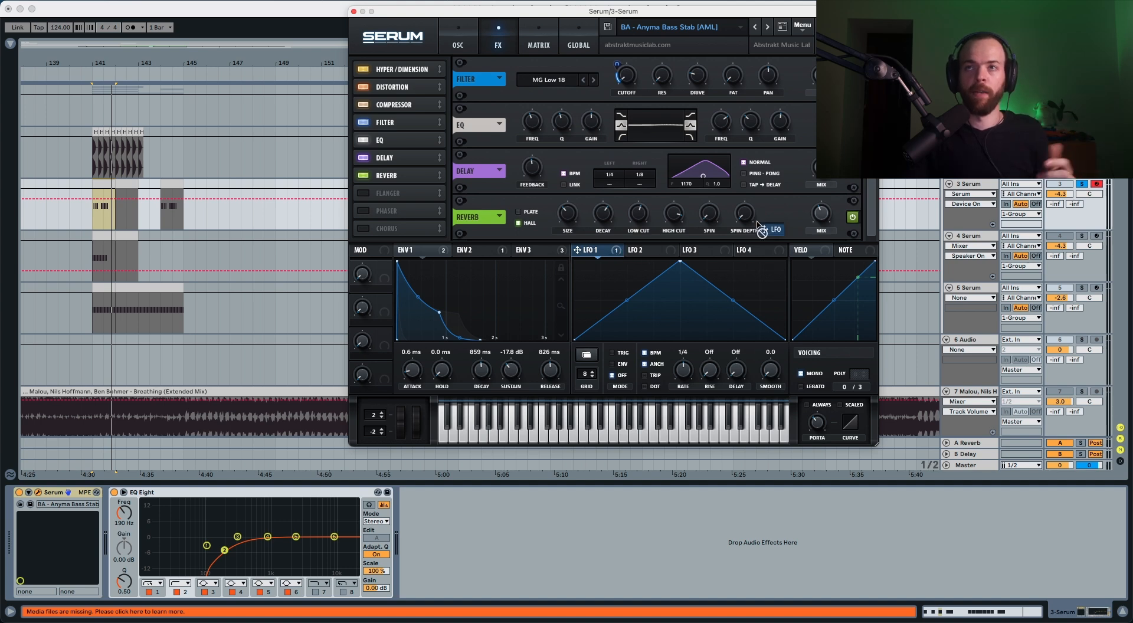
pyautogui.moveTo(762, 230); pyautogui.dragTo(821, 213)
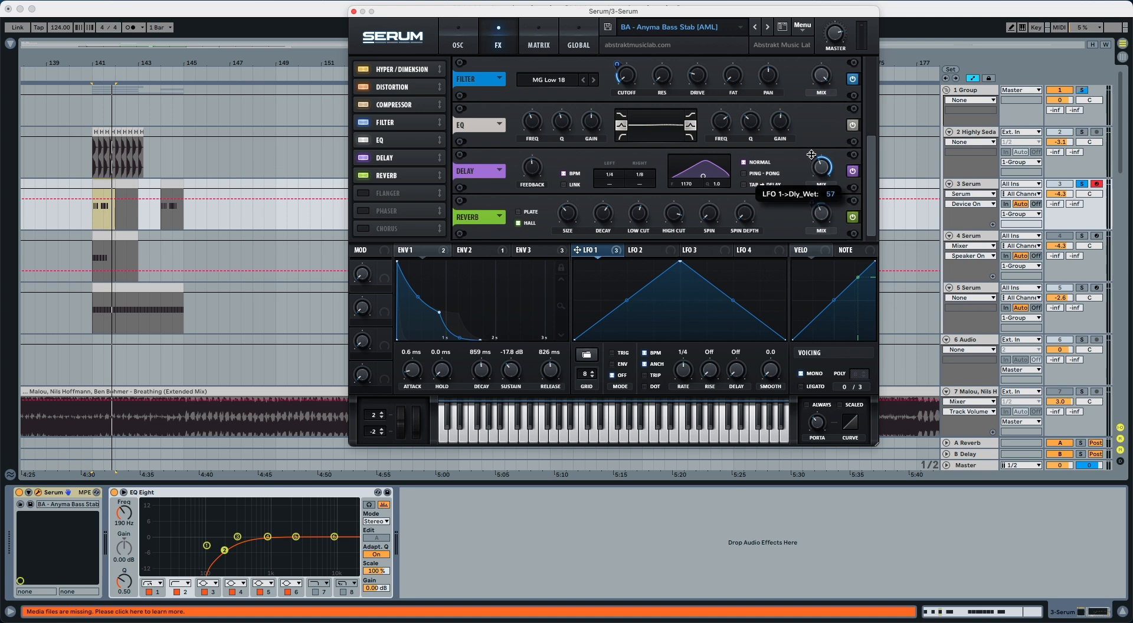
pyautogui.scroll(5, 852, 178)
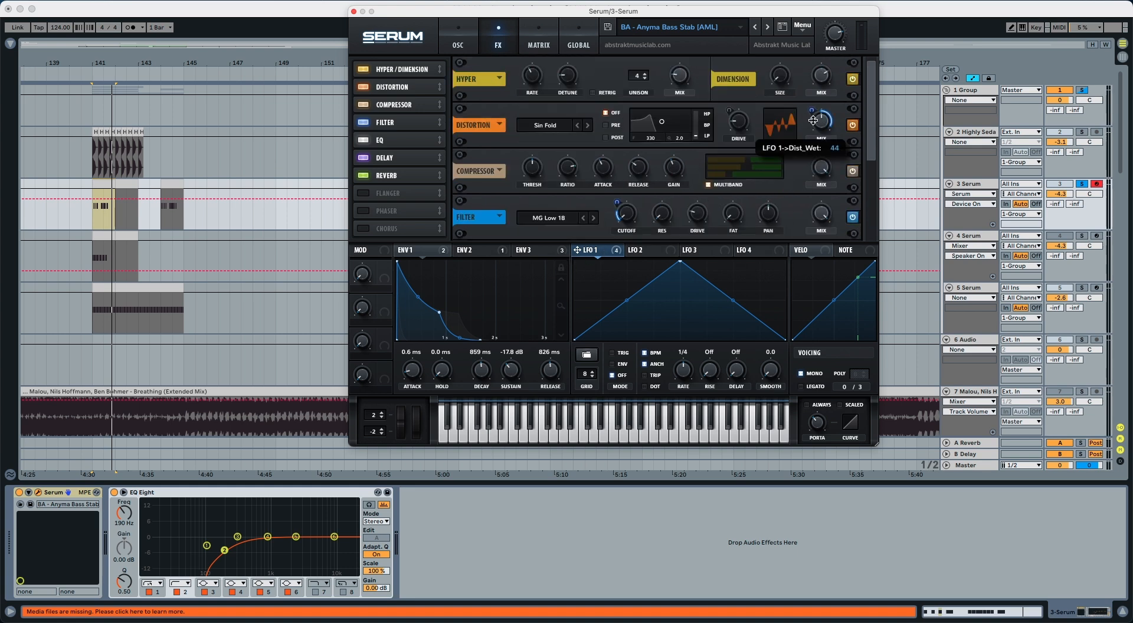
# Select the track 13 Serum clip at bar 97, switch on the audio effect rack holding the LFO, and play the section
pyautogui.press('space')
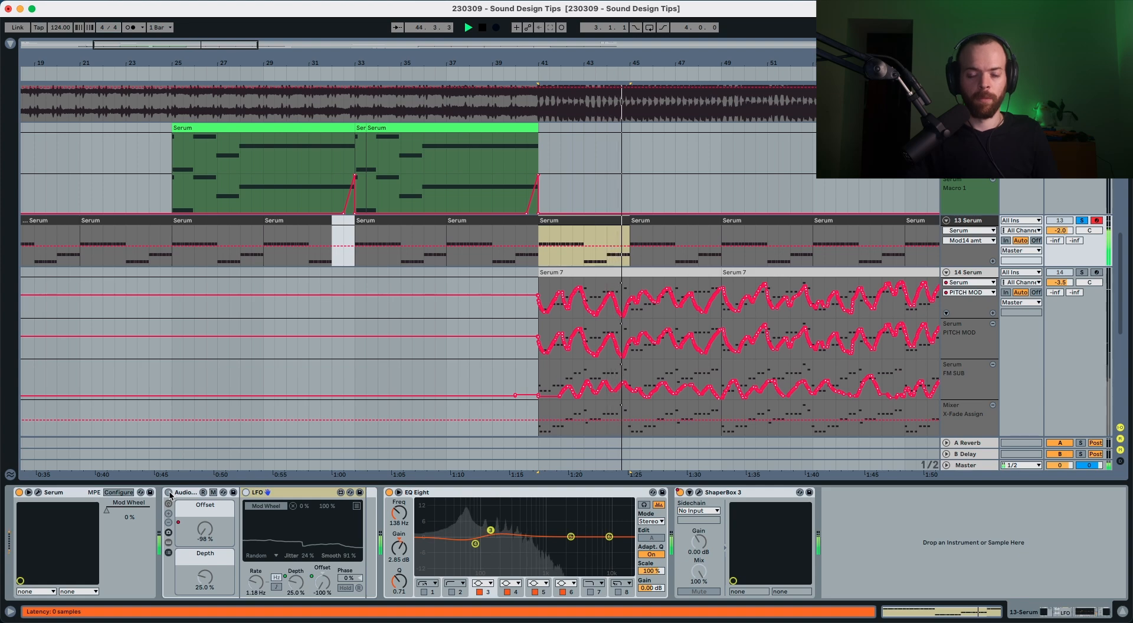
pyautogui.hscroll(15, 530, 249)
pyautogui.click(662, 223)
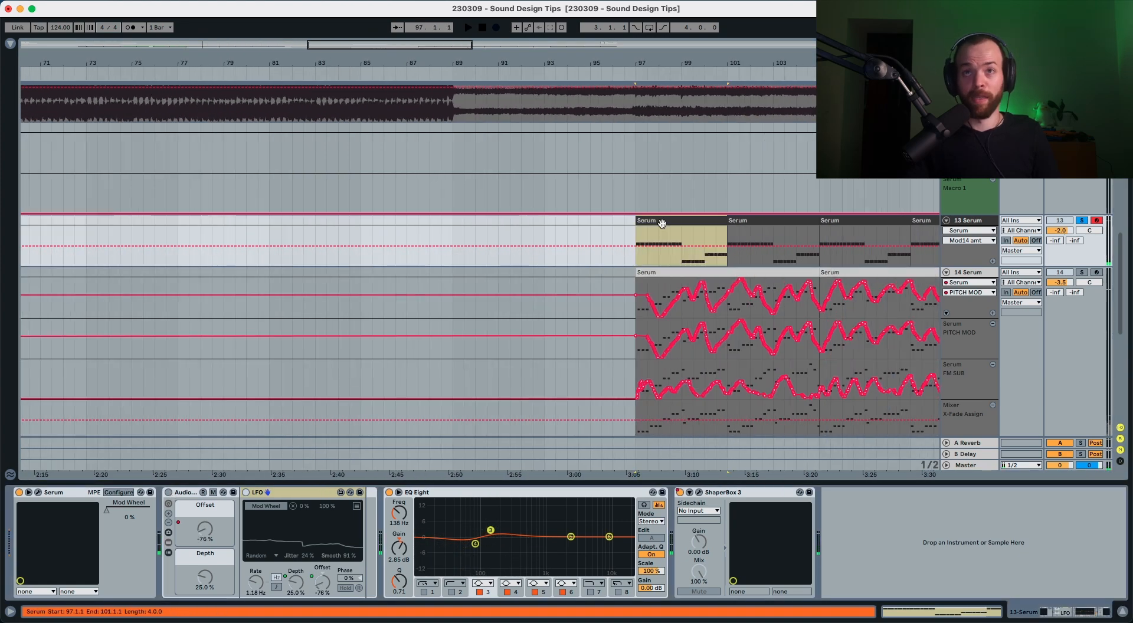
pyautogui.click(169, 495)
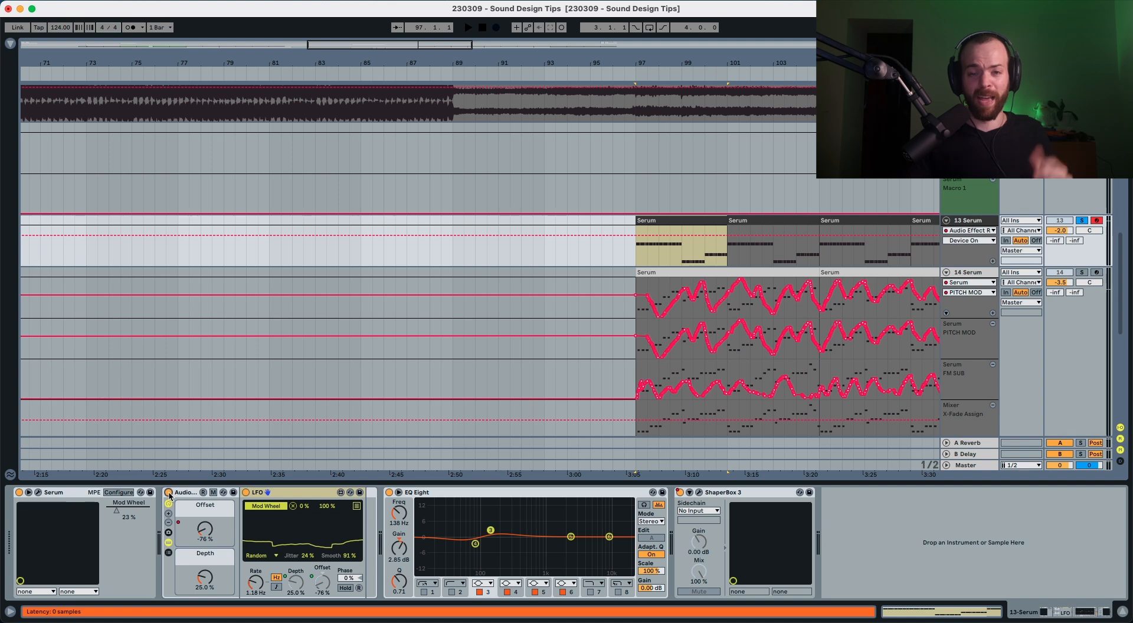
pyautogui.press('space')
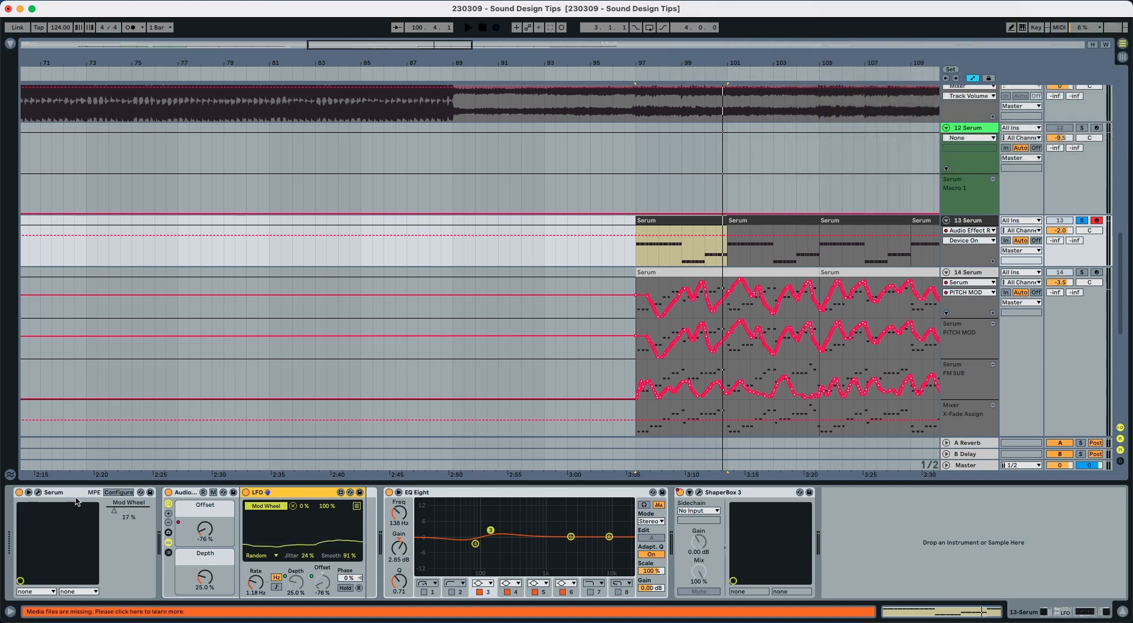
# Open Serum on track 13 and show the Chaos generators in its global settings
pyautogui.click(38, 493)
pyautogui.click(772, 110)
pyautogui.click(800, 112)
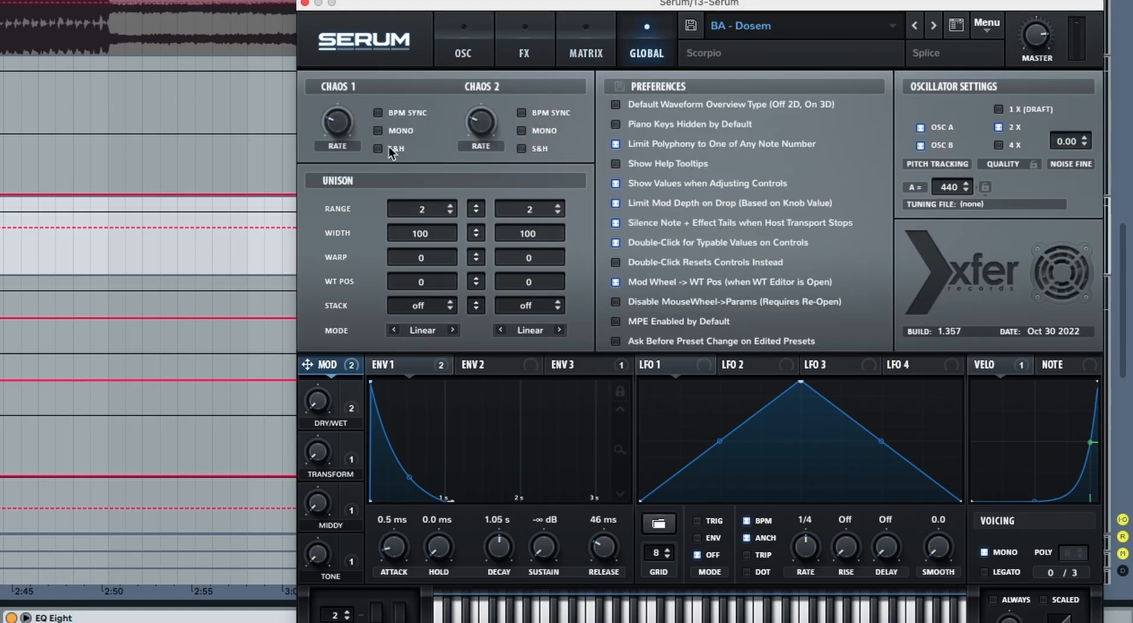
# Route Chaos1 to the filter cutoff in the first empty slot of the modulation matrix
pyautogui.click(582, 50)
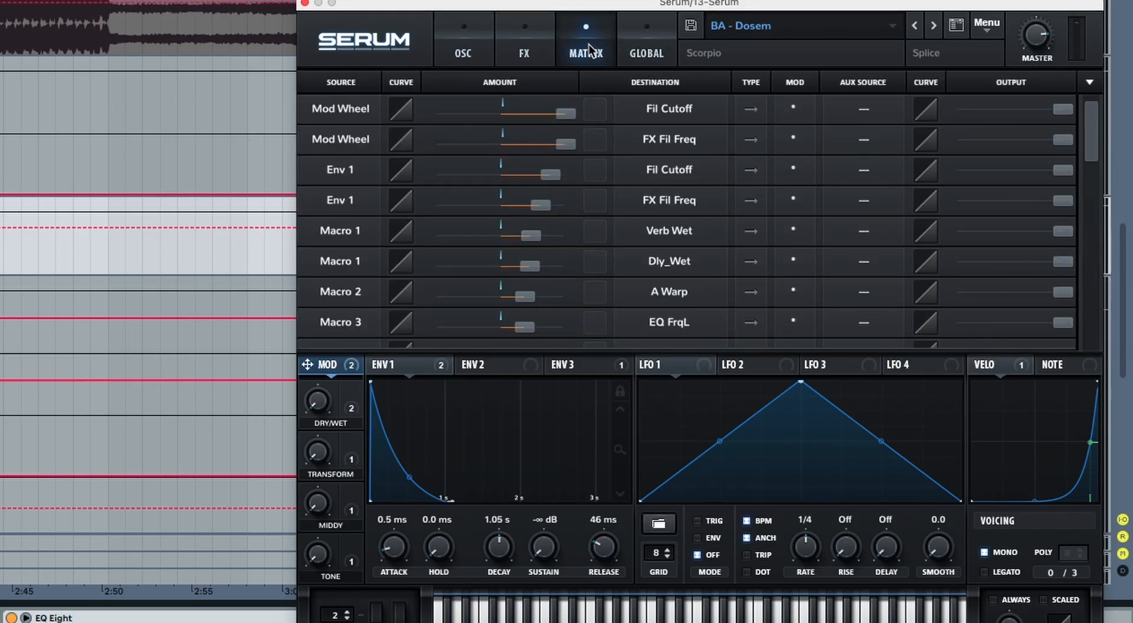
pyautogui.scroll(-5, 370, 260)
pyautogui.click(336, 213)
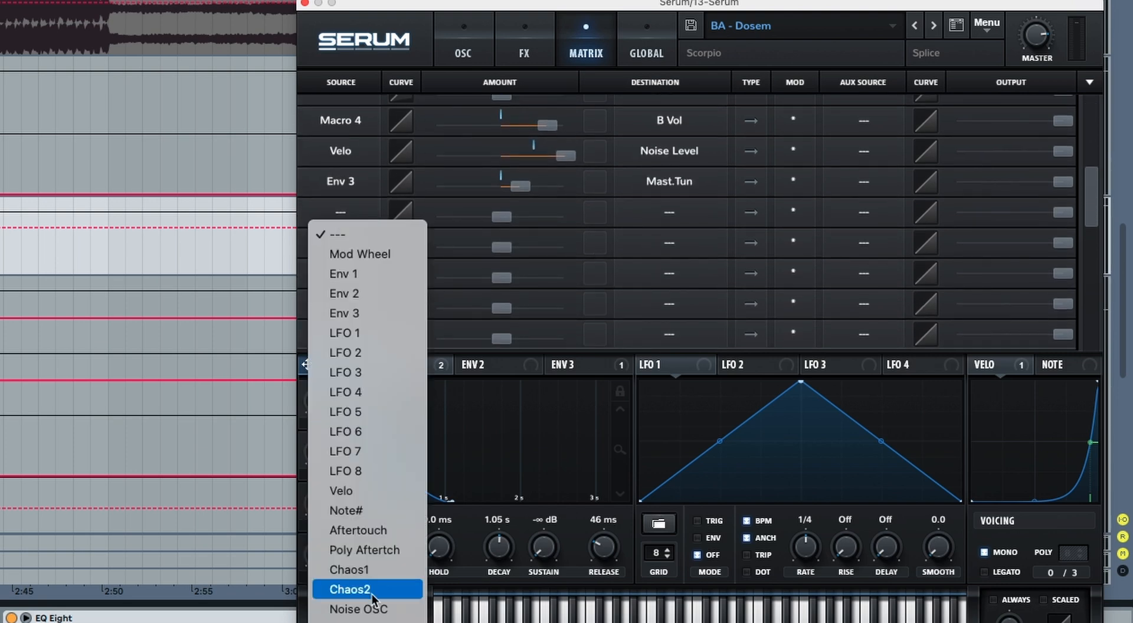
pyautogui.click(355, 570)
pyautogui.click(650, 218)
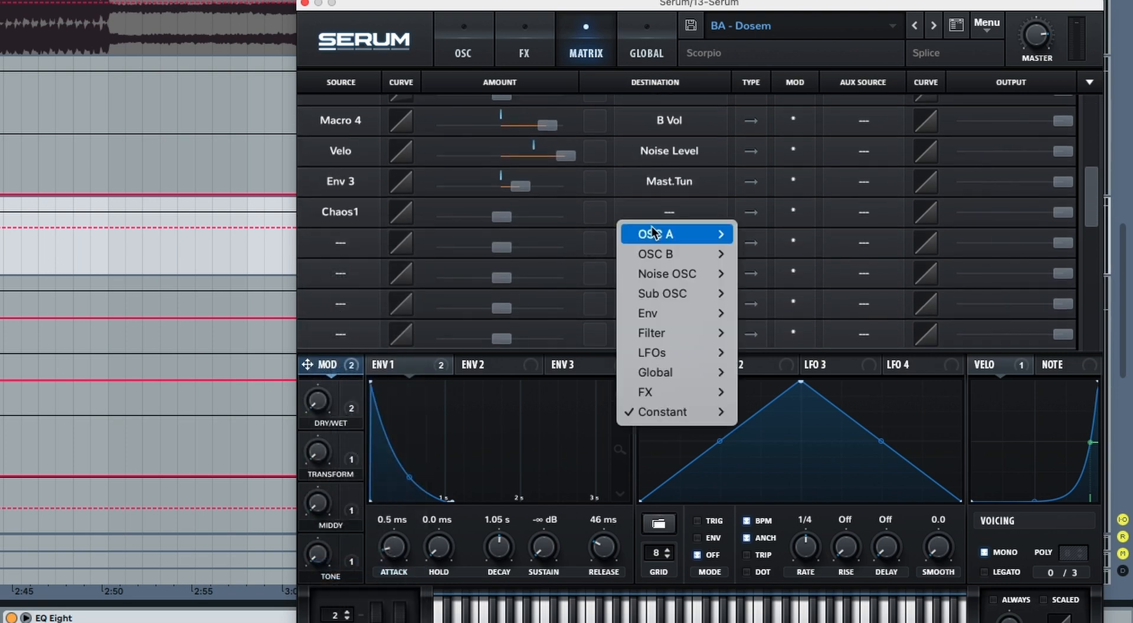
pyautogui.moveTo(668, 383)
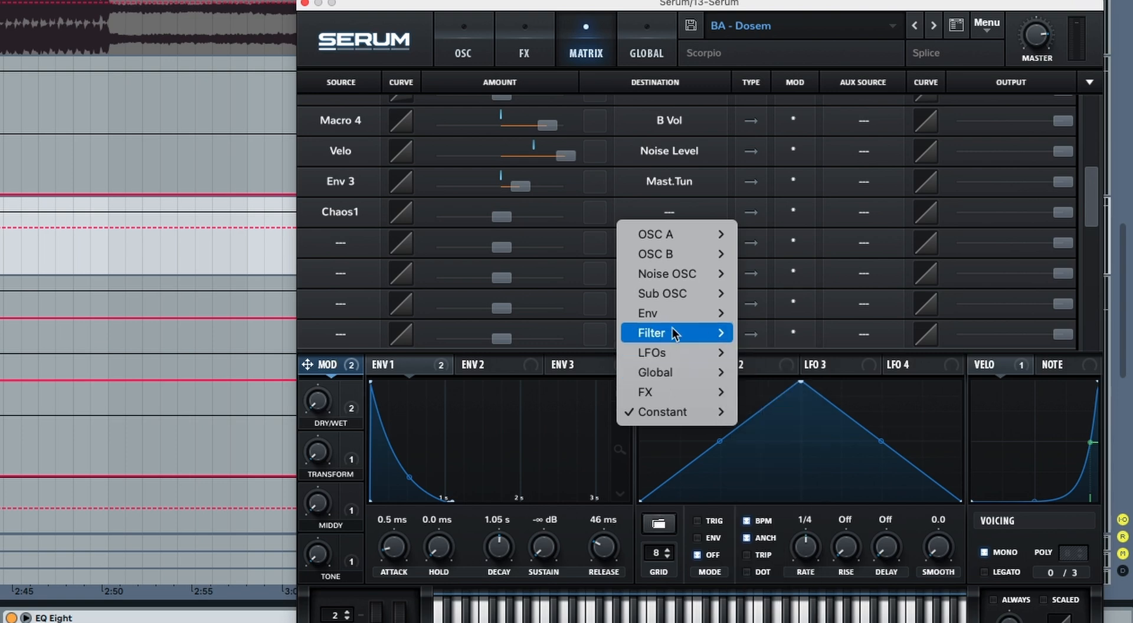
pyautogui.moveTo(672, 329)
pyautogui.click(771, 334)
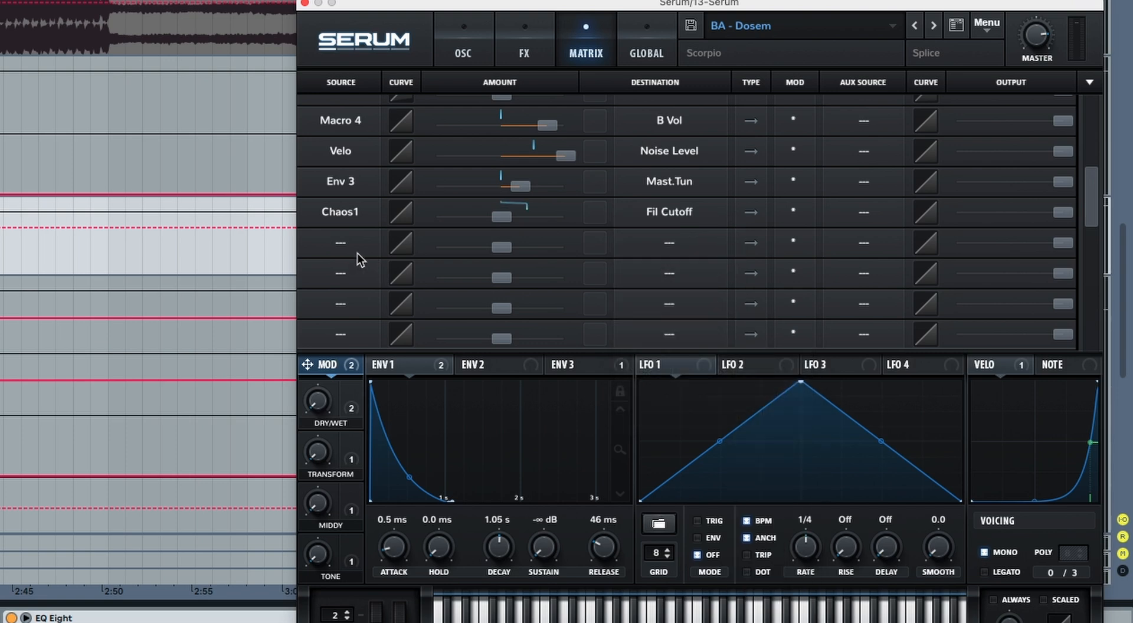
# Route Chaos1 to FX Fil Freq in the next free matrix slot and raise both Chaos1 modulation amounts
pyautogui.click(374, 260)
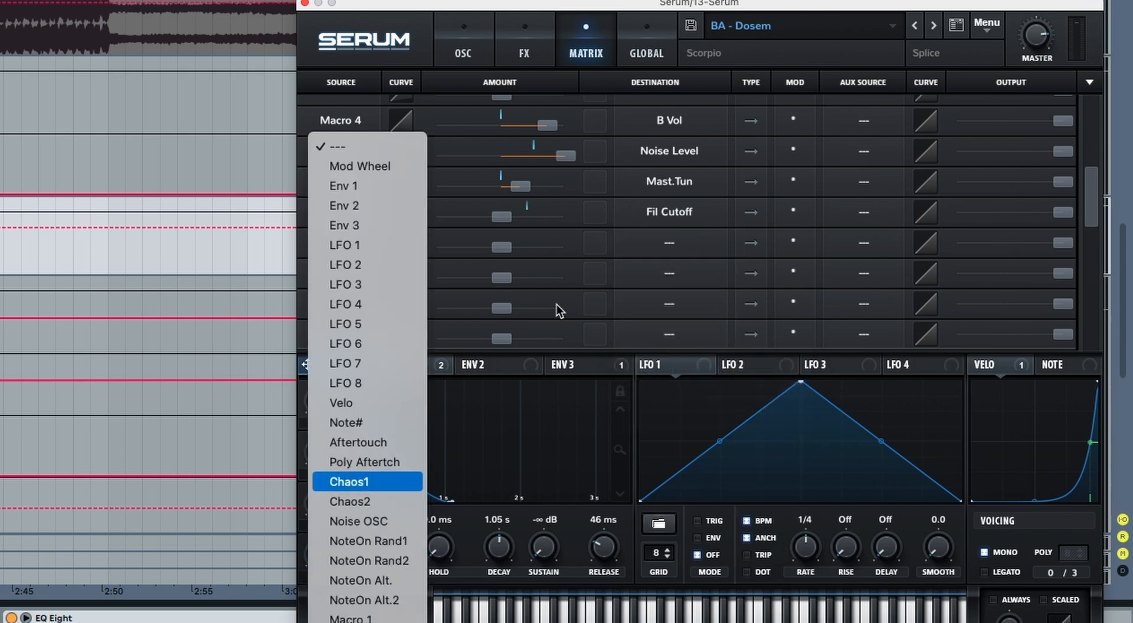
pyautogui.click(360, 481)
pyautogui.click(679, 242)
pyautogui.moveTo(730, 423)
pyautogui.scroll(-10, 789, 465)
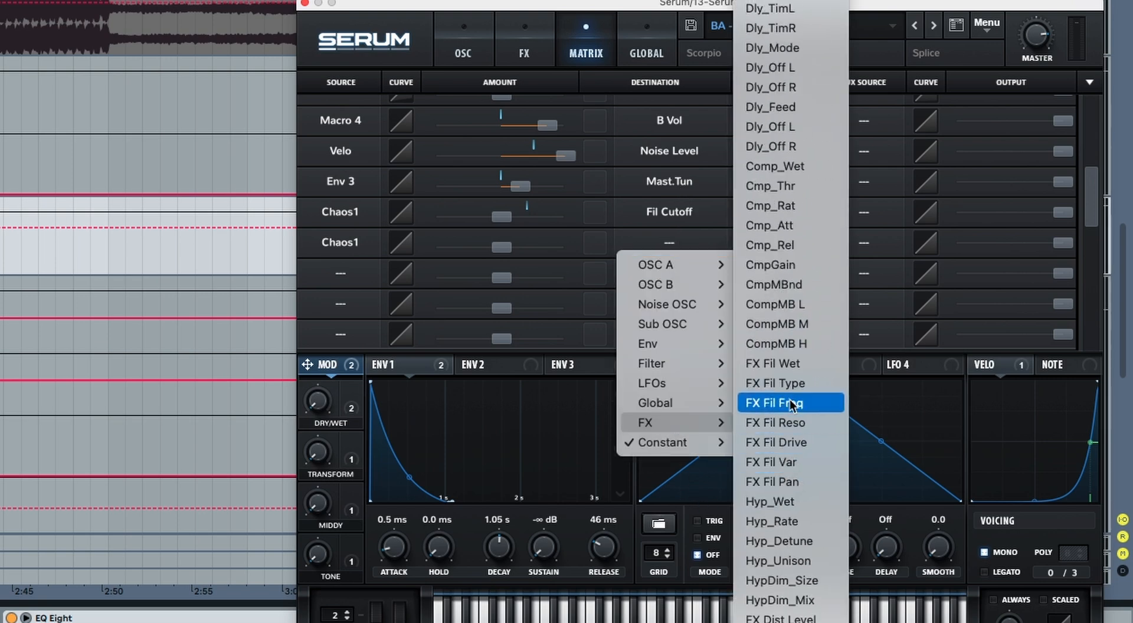
pyautogui.click(789, 403)
pyautogui.moveTo(504, 245); pyautogui.dragTo(559, 217)
pyautogui.click(46, 621)
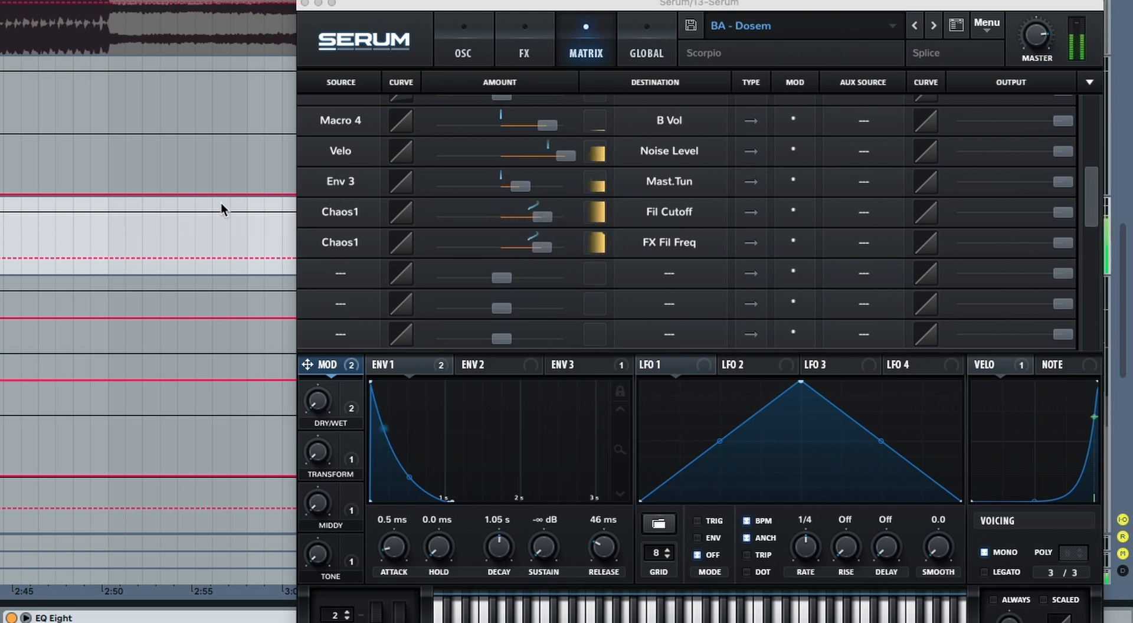
# Adjust the Chaos 1 rate and reduce both Chaos1 modulation amounts, bringing FX Fil Freq to about 28
pyautogui.click(642, 50)
pyautogui.moveTo(329, 130); pyautogui.dragTo(327, 150)
pyautogui.click(562, 51)
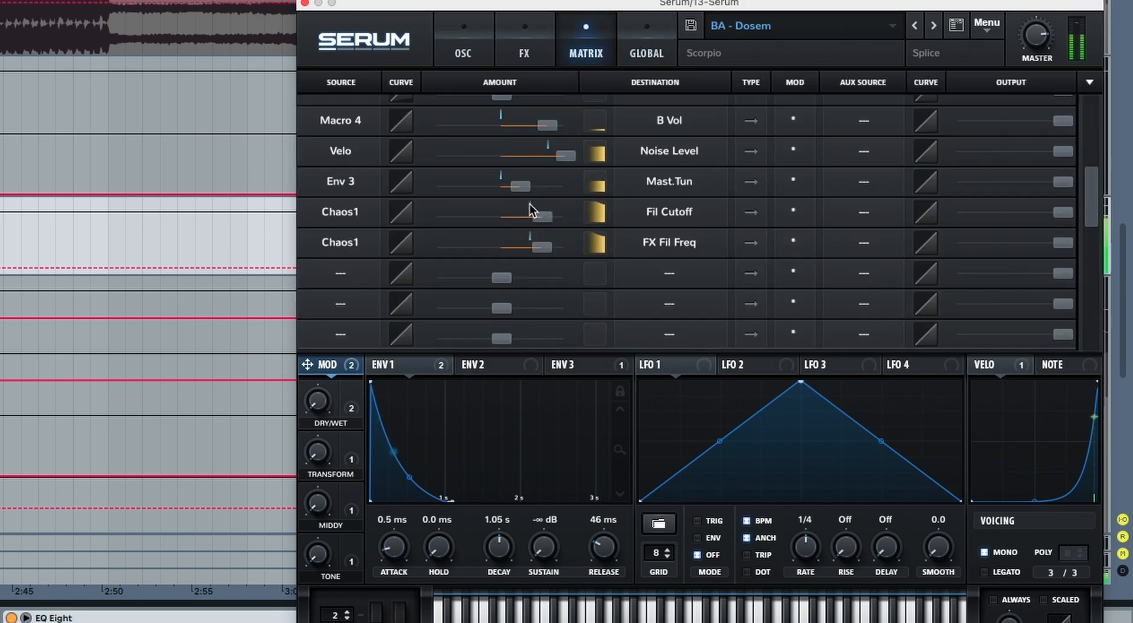
pyautogui.moveTo(525, 249)
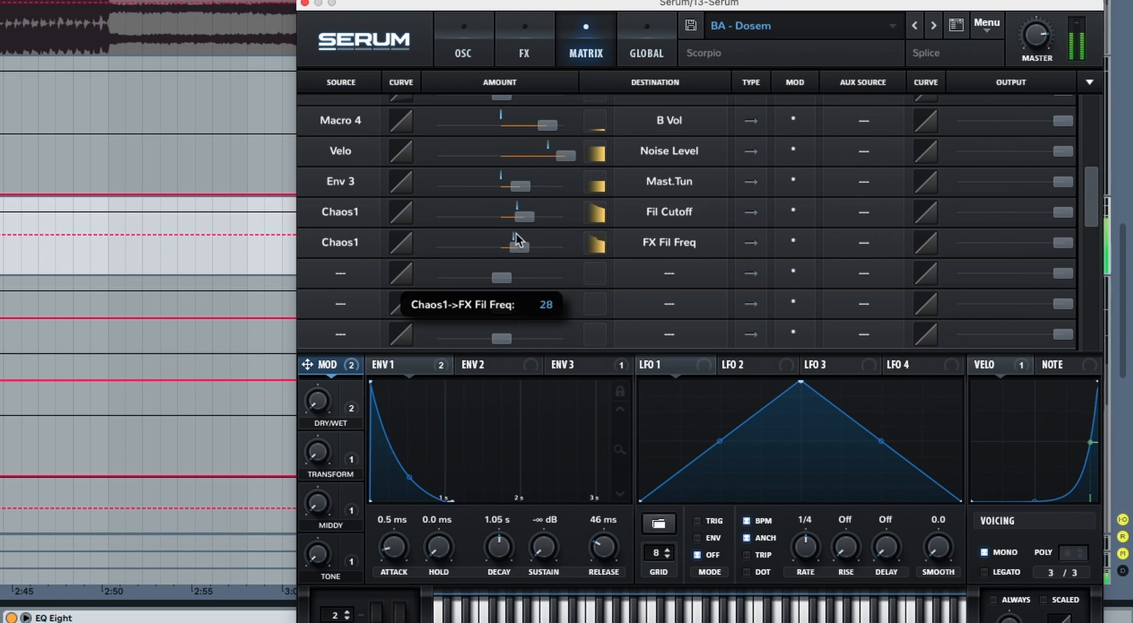
# Increase the Chaos 1 rate and enable its BPM sync
pyautogui.click(649, 54)
pyautogui.moveTo(337, 123); pyautogui.dragTo(355, 70)
pyautogui.click(383, 113)
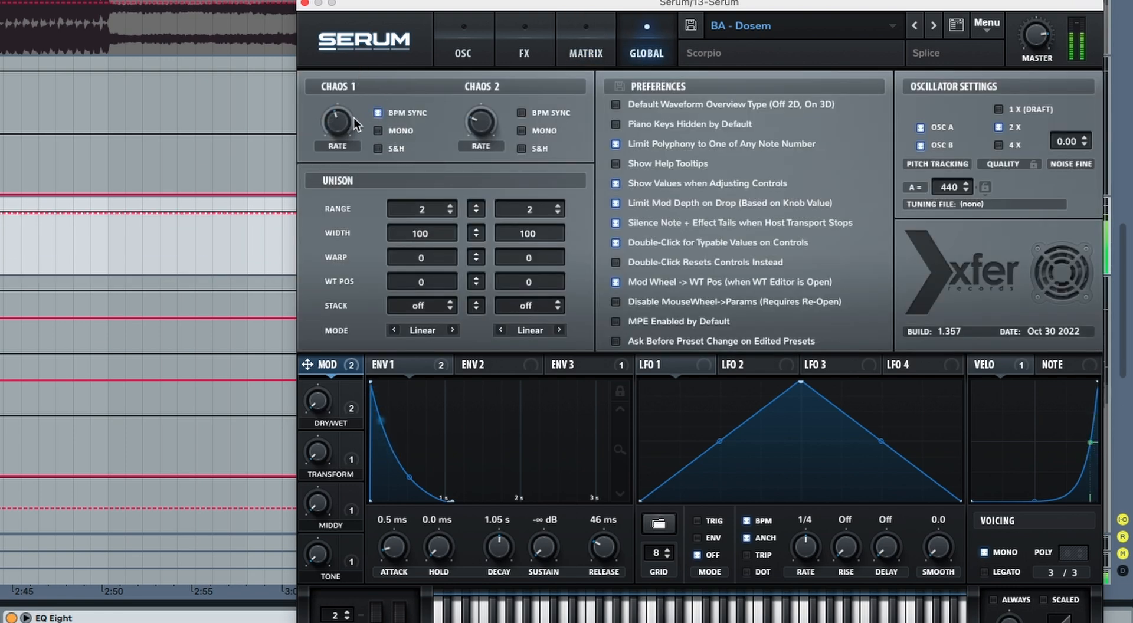